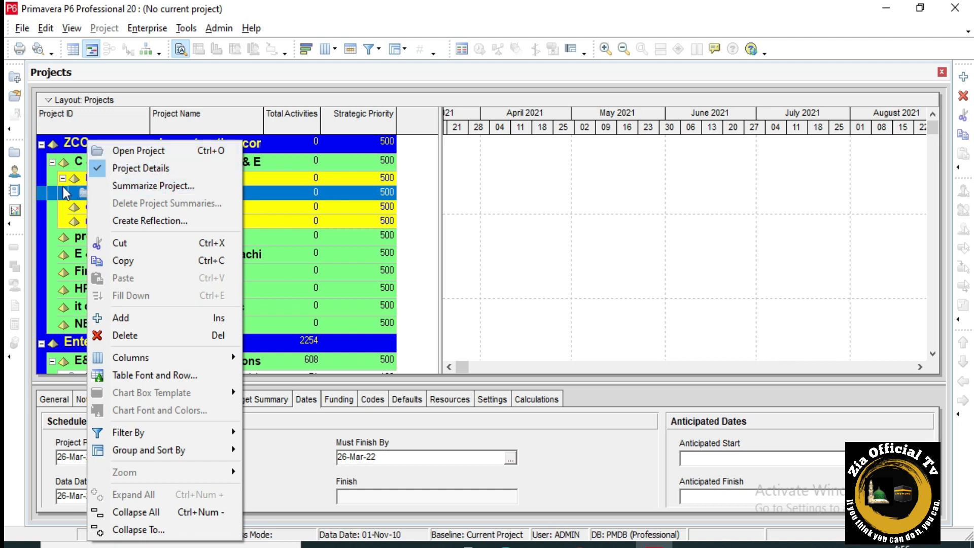
left_click(19, 156)
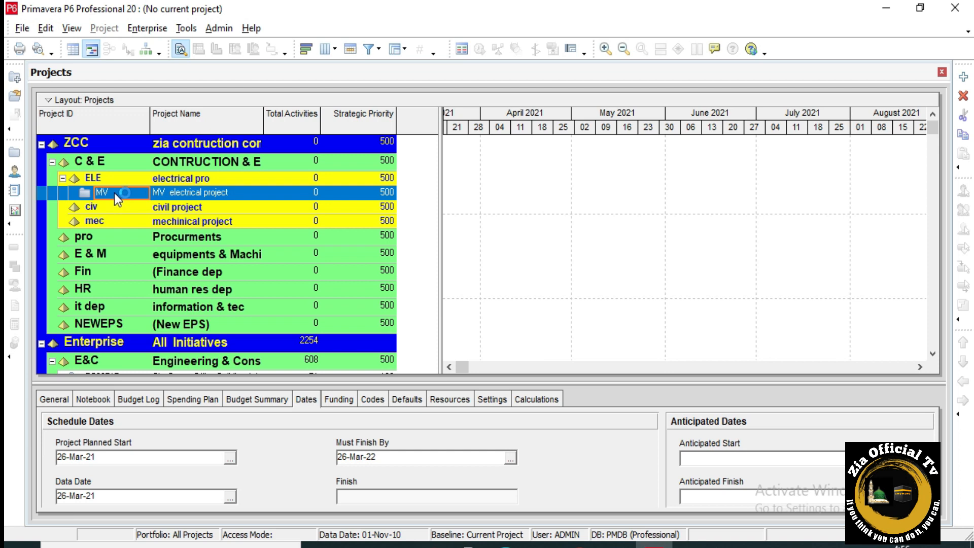
left_click(22, 28)
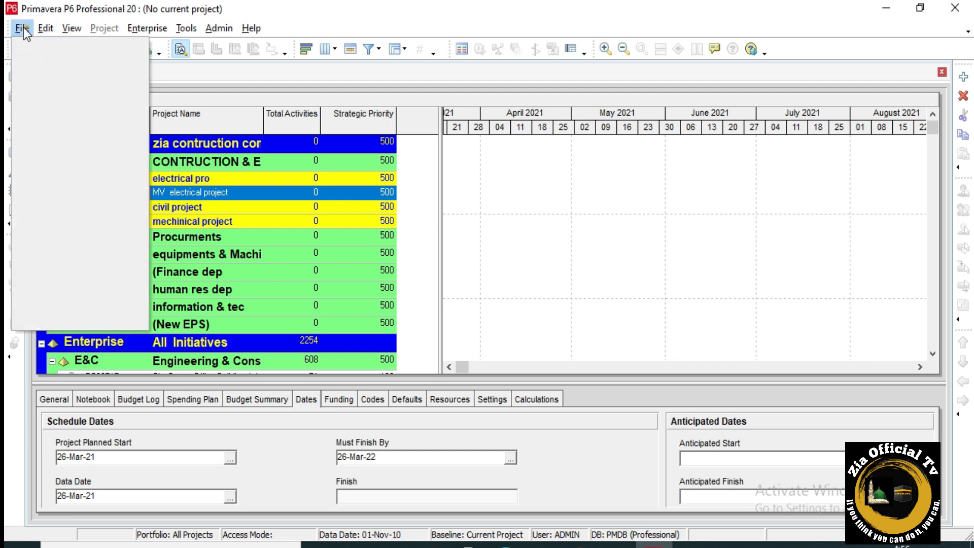
left_click(45, 64)
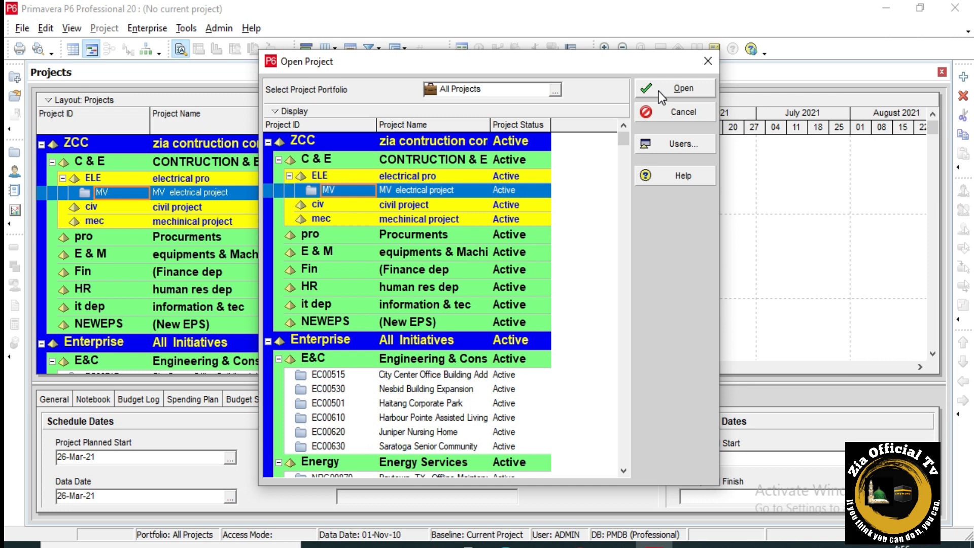
left_click(707, 61)
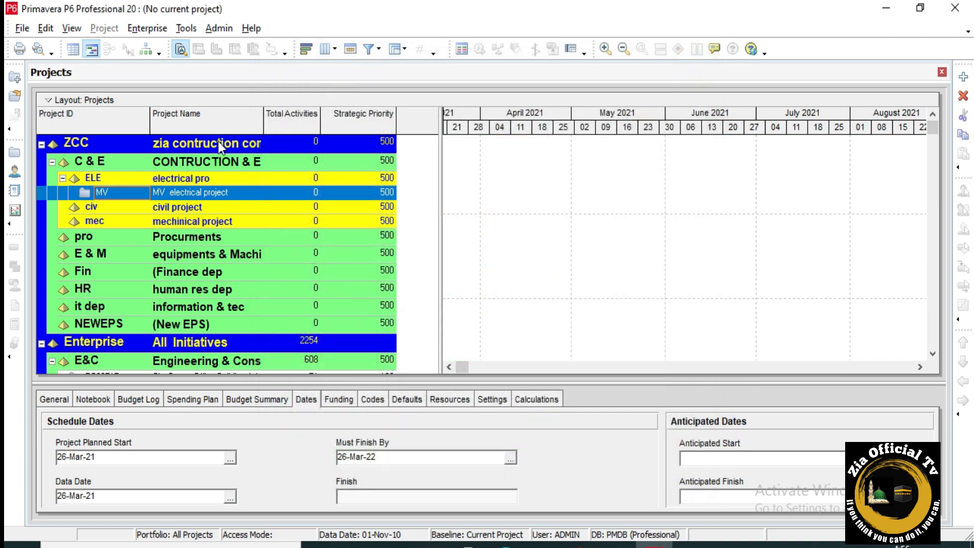
Step: Open the MV electrical project from the project list and display its work breakdown structure (WBS)
right_click(90, 197)
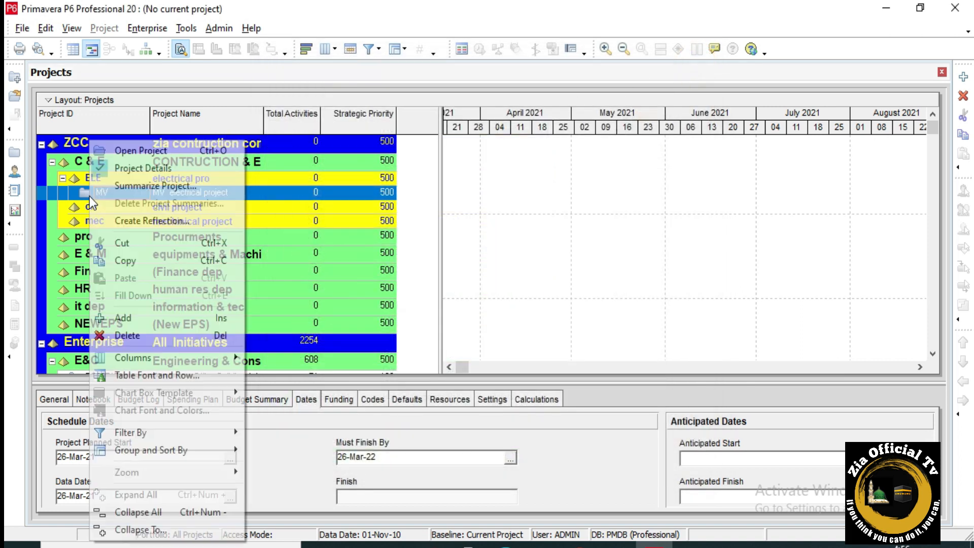
left_click(162, 151)
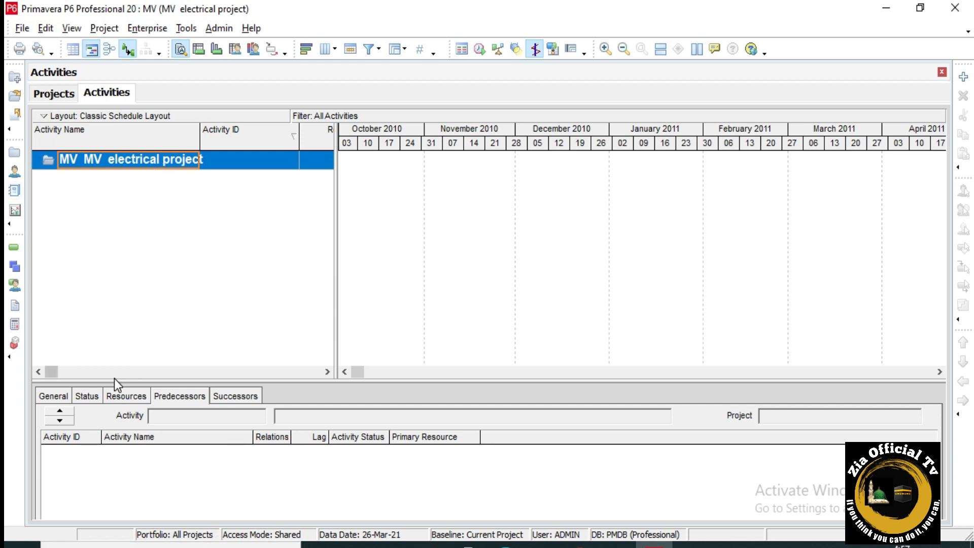
right_click(13, 255)
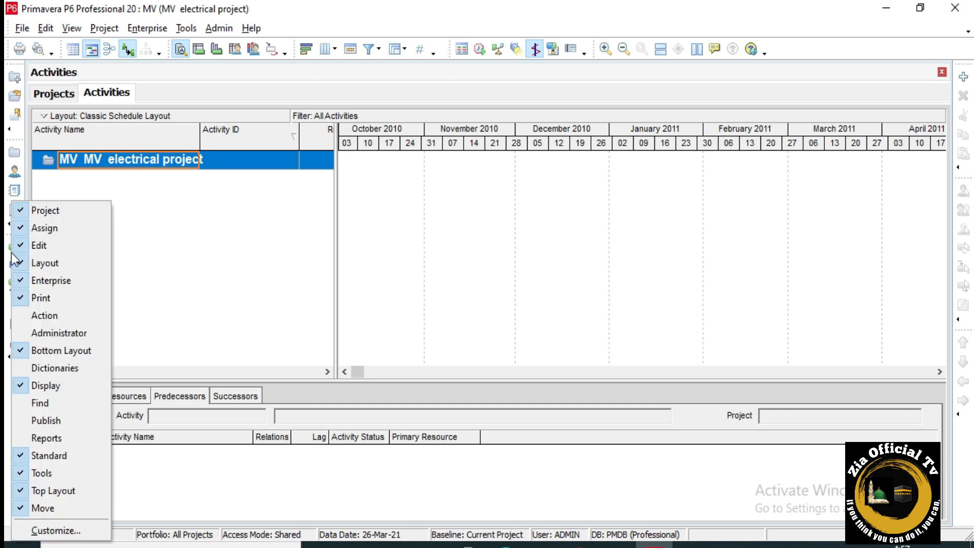
key("Escape")
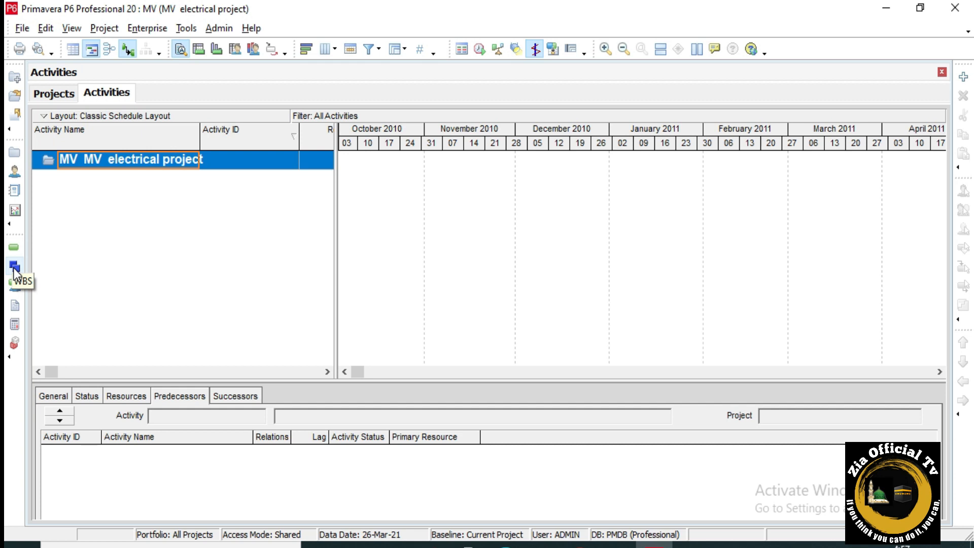
left_click(14, 268)
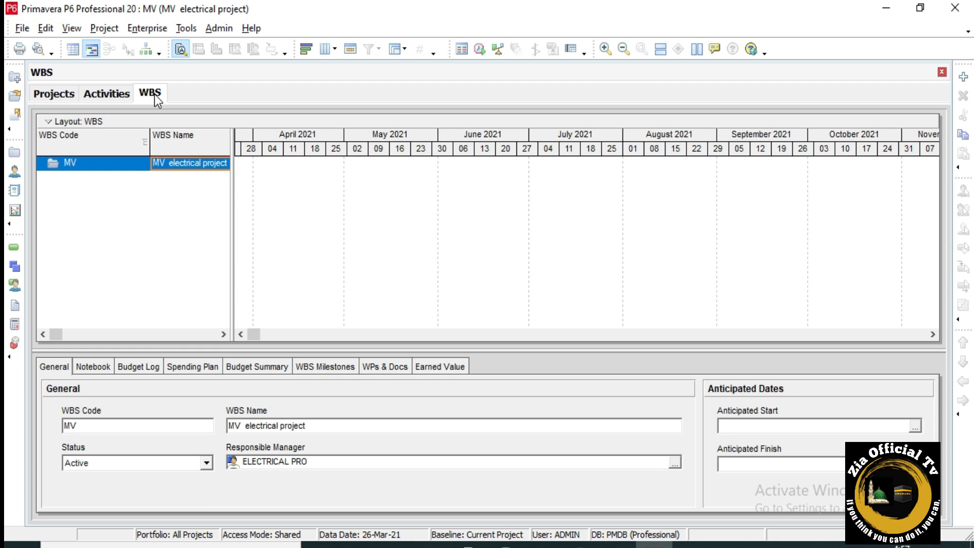
Step: Look through the open project's Activities and Projects views and return to its WBS view
left_click(118, 98)
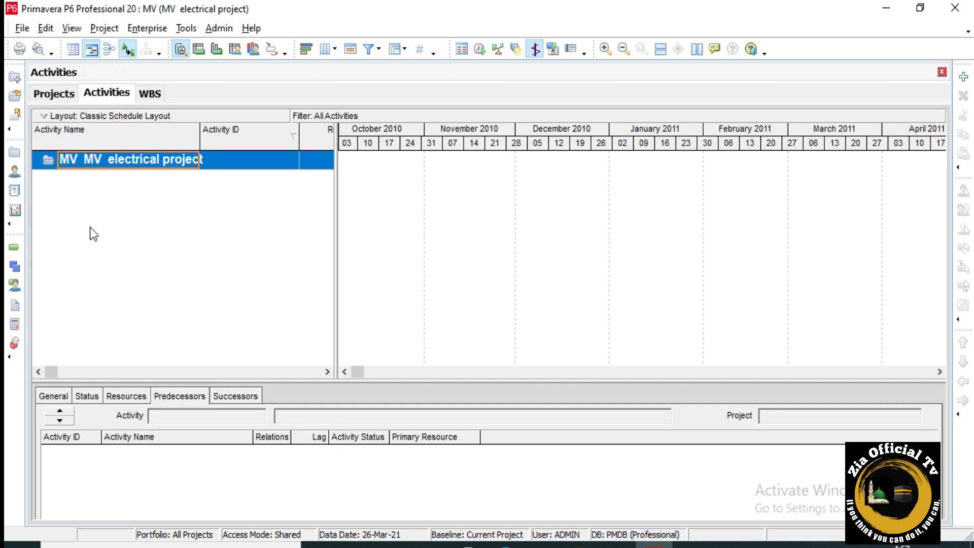
left_click(61, 97)
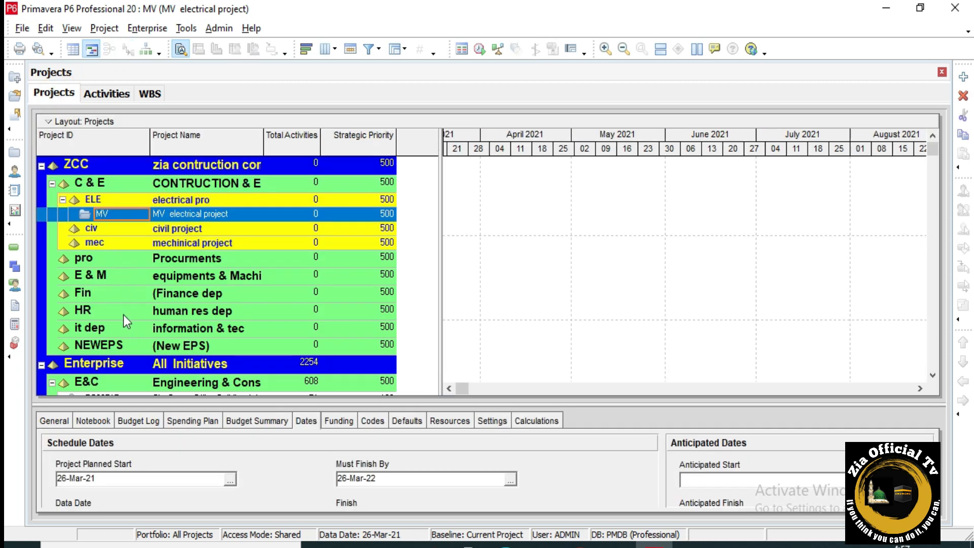
left_click(109, 95)
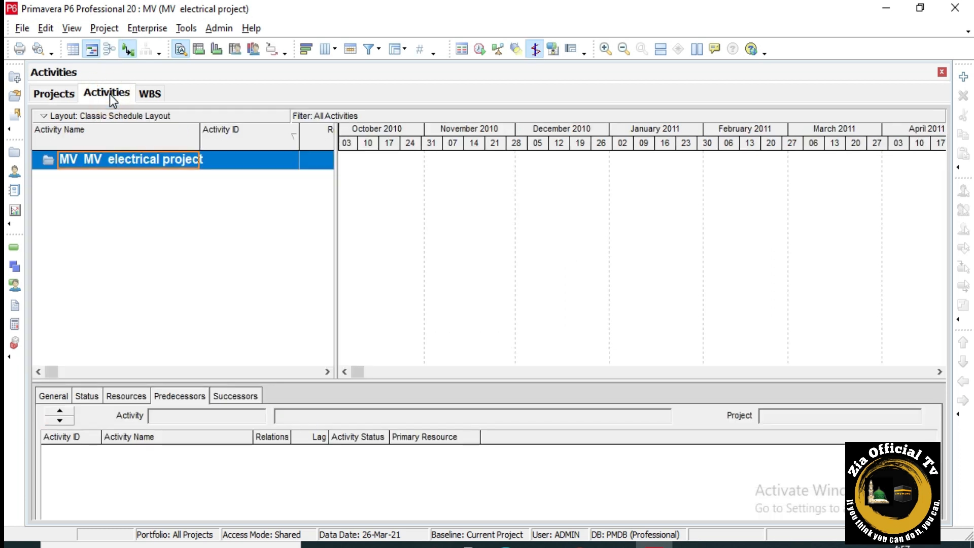
left_click(148, 96)
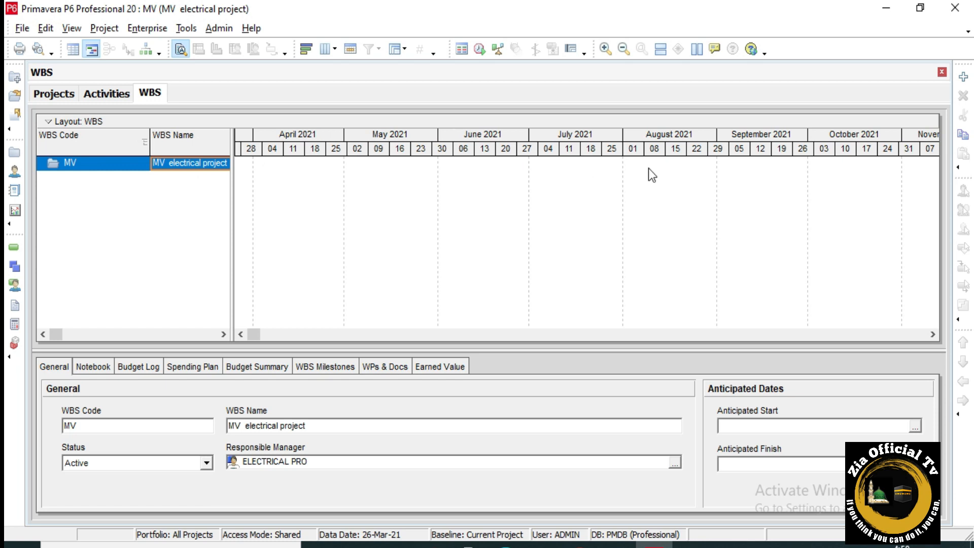
Step: Add a WBS element named "Milestones" under the MV project, widening the WBS table to show more columns
left_click(963, 79)
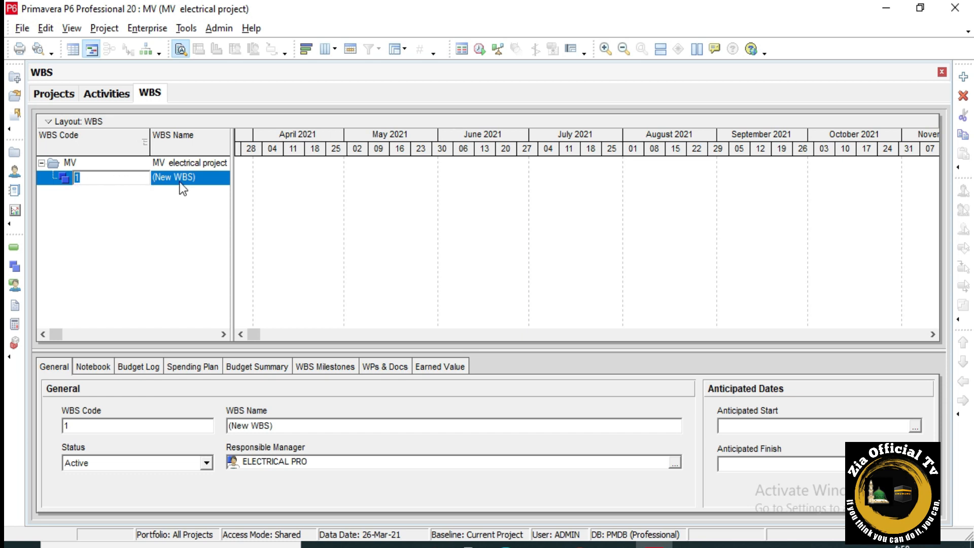
left_click_drag(234, 208, 497, 254)
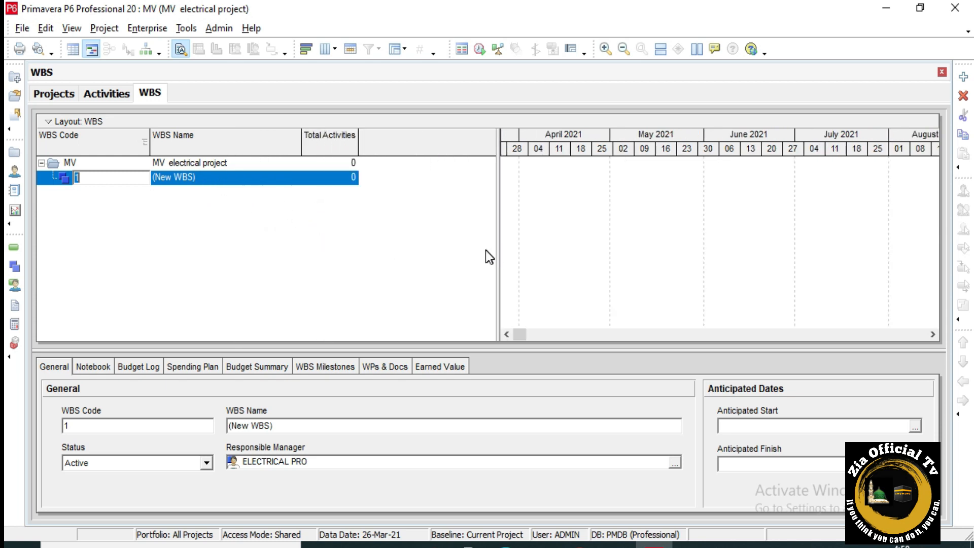
left_click(202, 178)
left_click(202, 178)
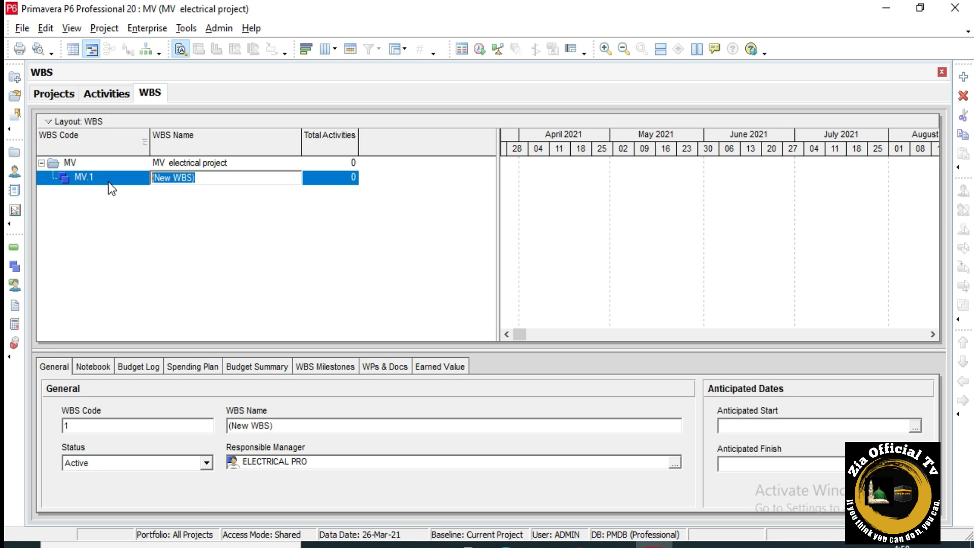
type("Mi")
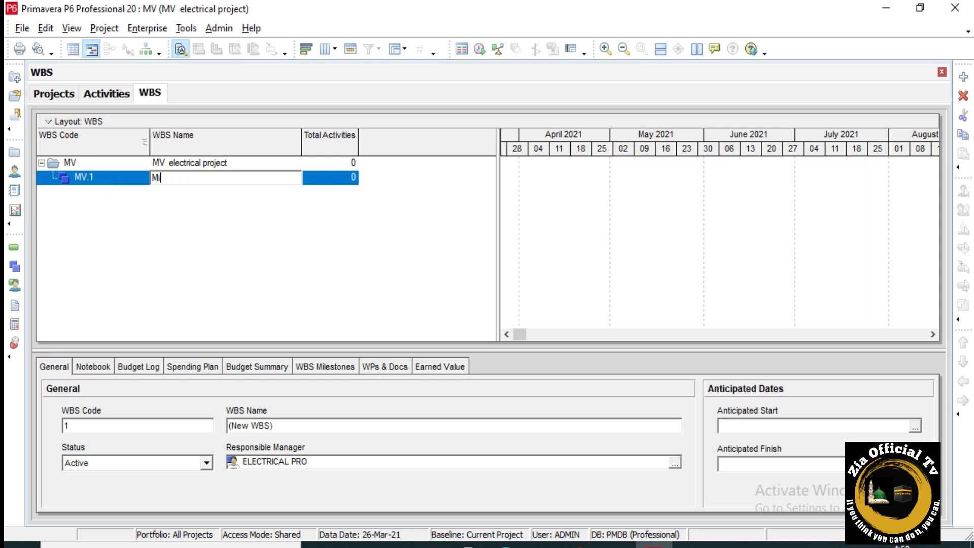
type("lestones")
left_click(223, 201)
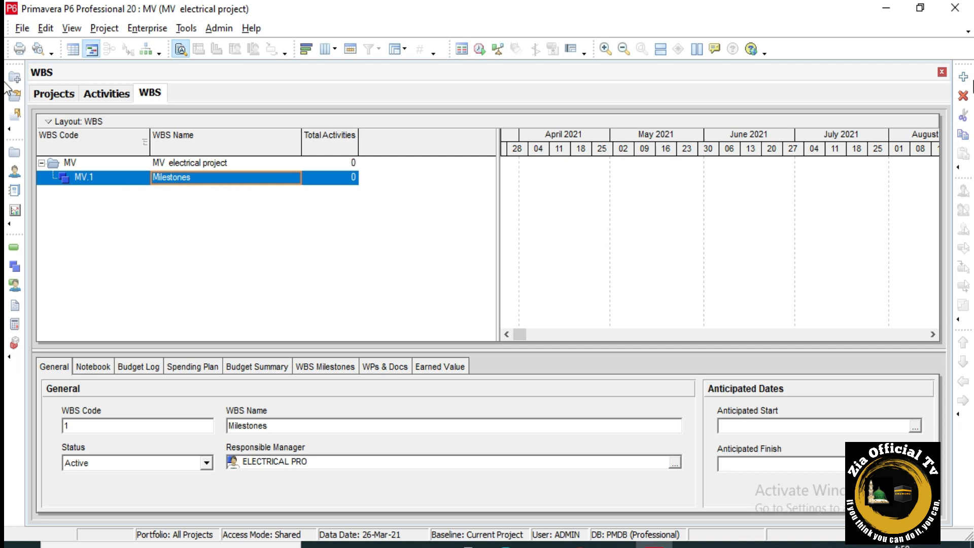
Step: Add a child WBS element named "Finished Milestones" beneath Milestones
left_click(963, 77)
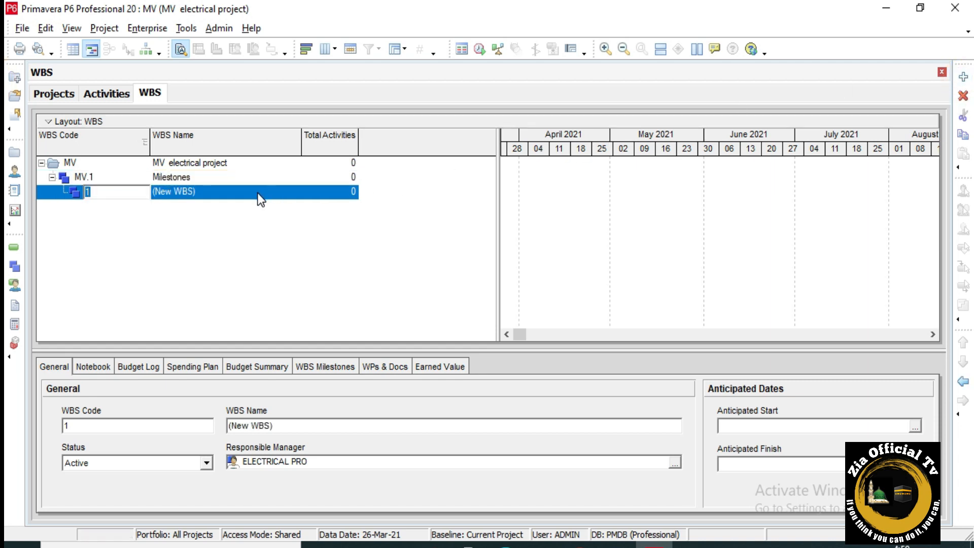
left_click(257, 193)
left_click_drag(257, 193, 146, 199)
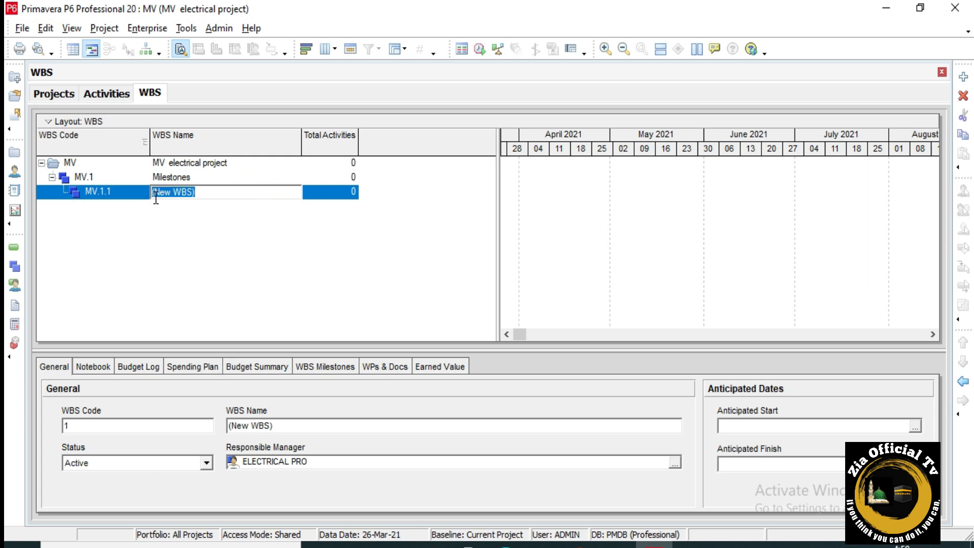
type("Fl")
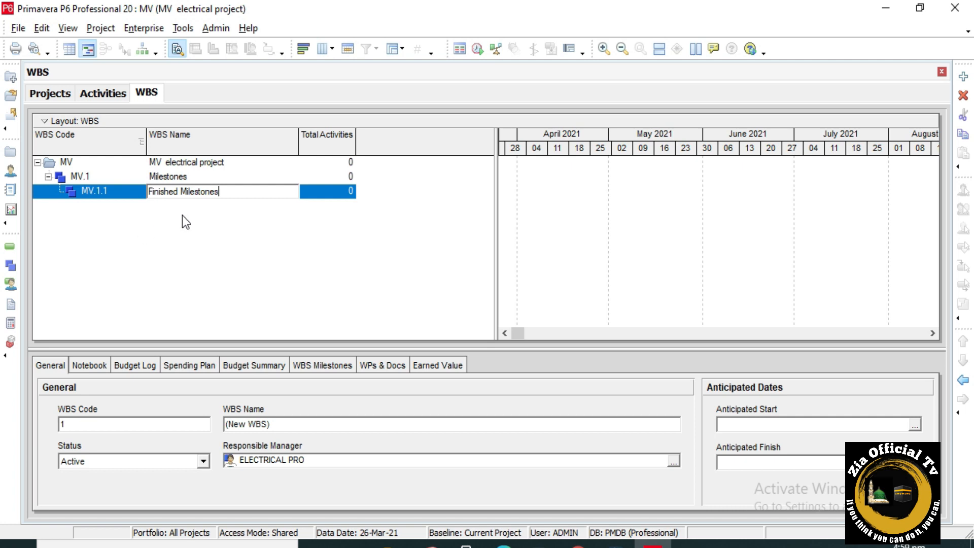
Step: Add another WBS element, outdent it to the same level as Milestones, and name it "Mobilization"
left_click(963, 77)
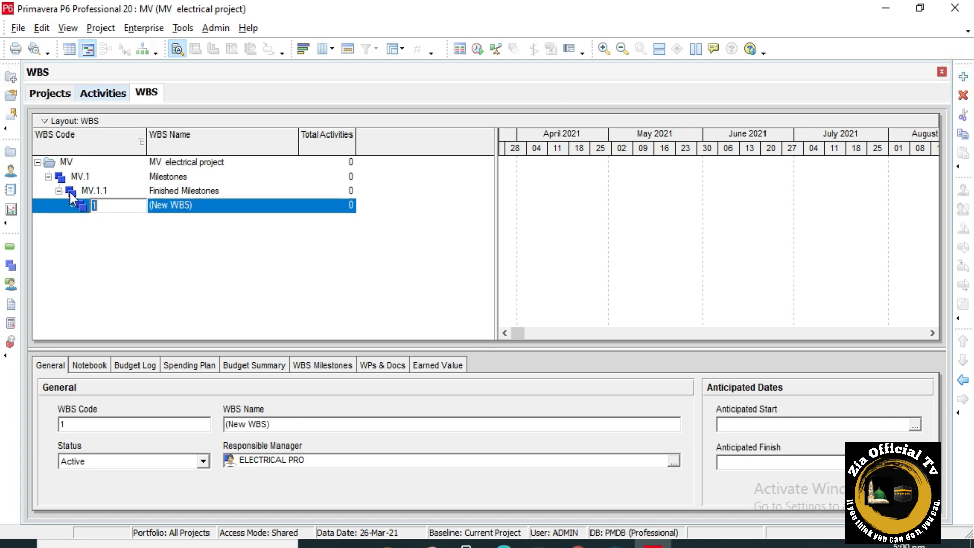
left_click(963, 381)
left_click(963, 381)
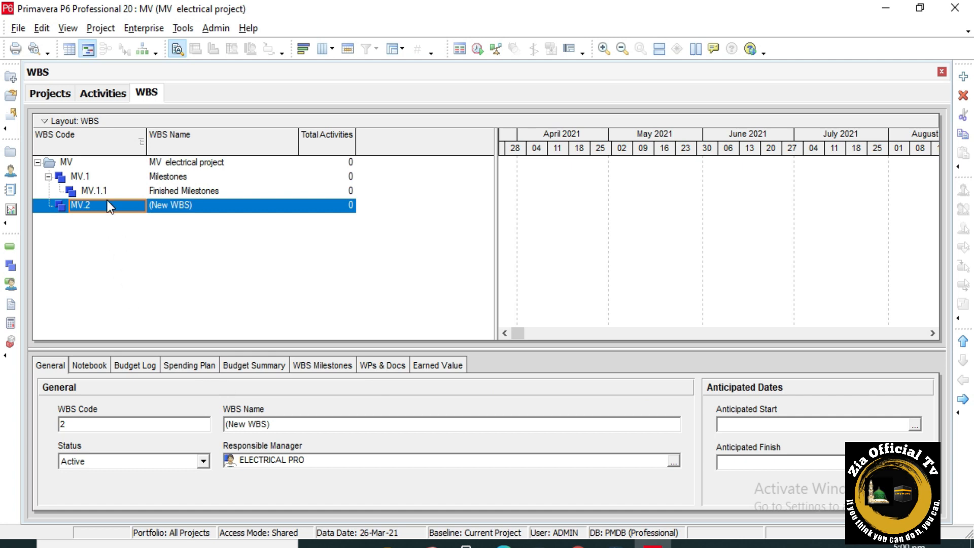
double_click(215, 206)
left_click_drag(168, 200, 157, 204)
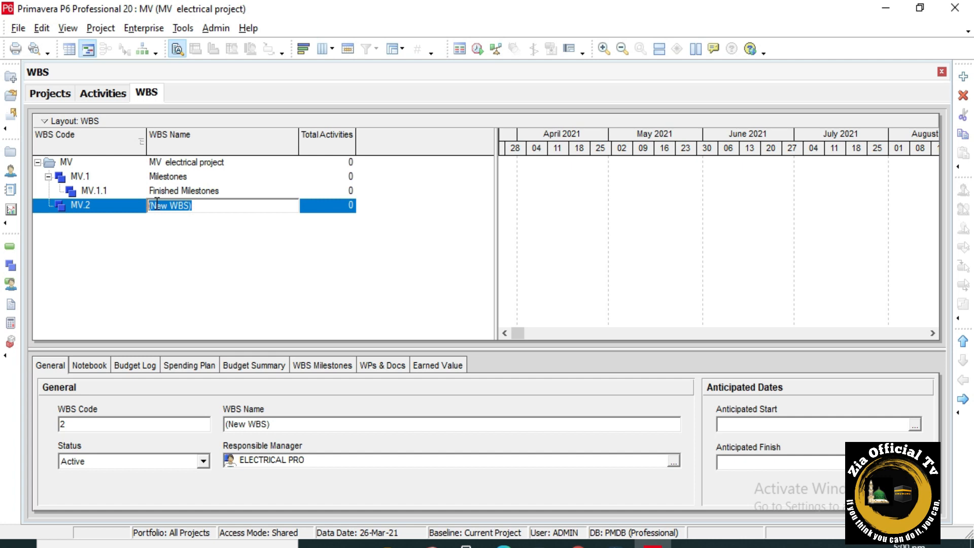
type("Mobiliza")
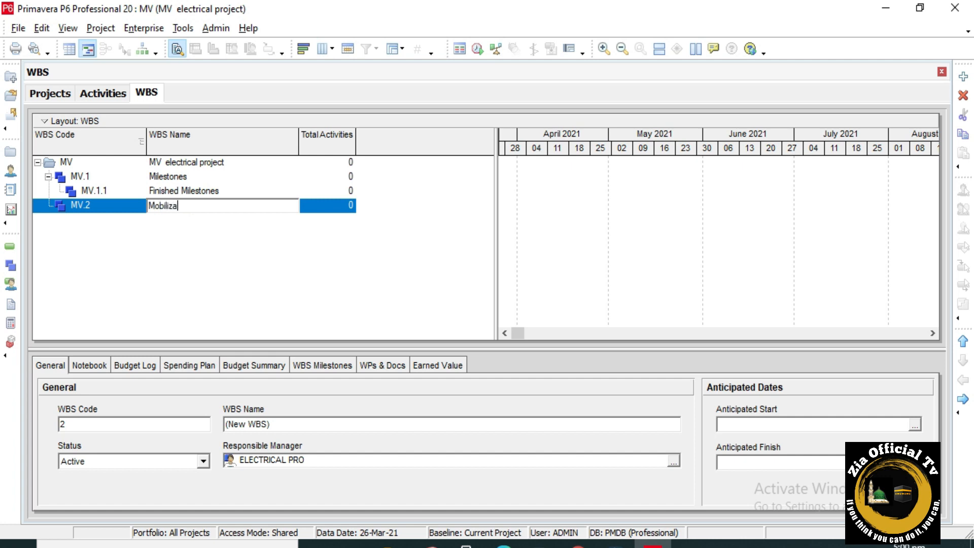
type("TION")
key("BackSpace")
key("BackSpace")
key("BackSpace")
key("BackSpace")
type("tion")
Step: Add a WBS element after Mobilization, outdent it to the same level, and name it "Engineering"
left_click(963, 77)
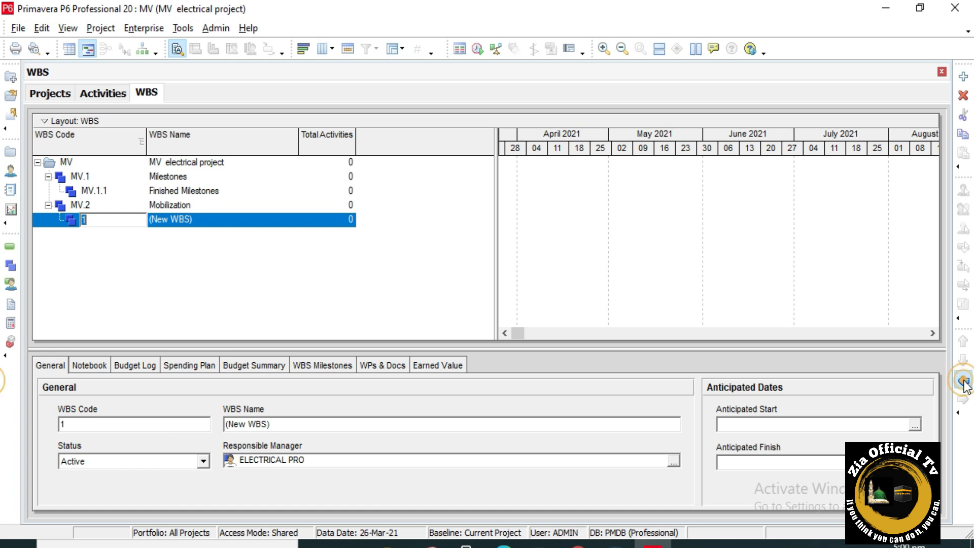
left_click(964, 382)
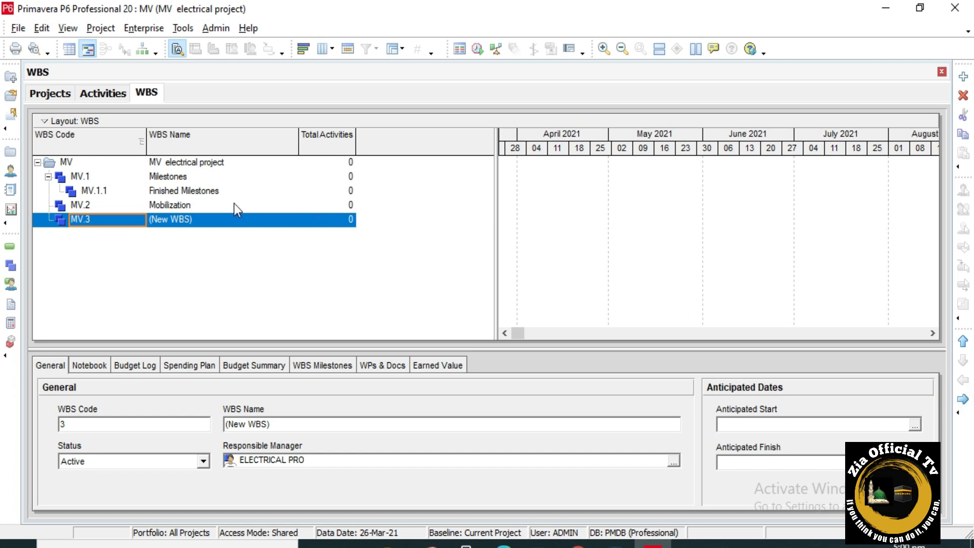
left_click(232, 221)
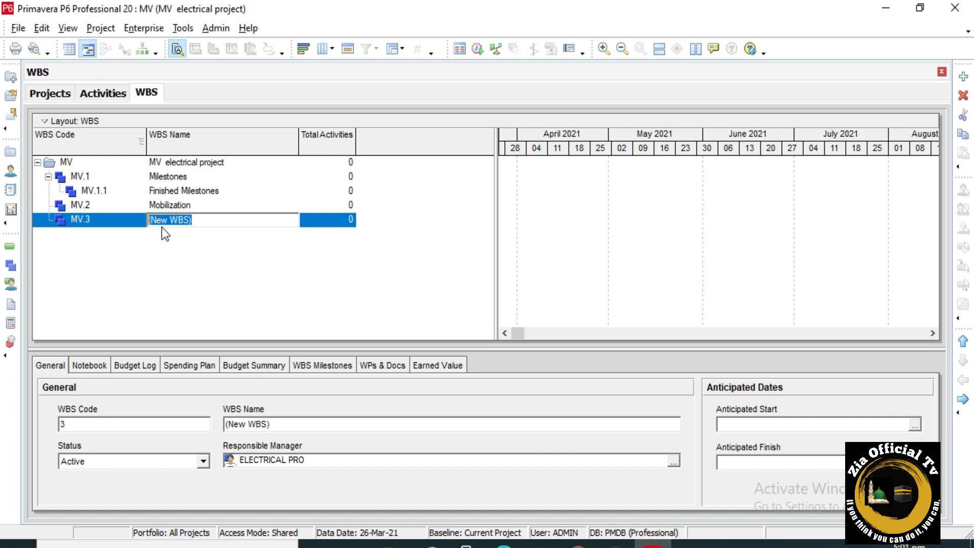
type("EN")
key("BackSpace")
type("ngineering")
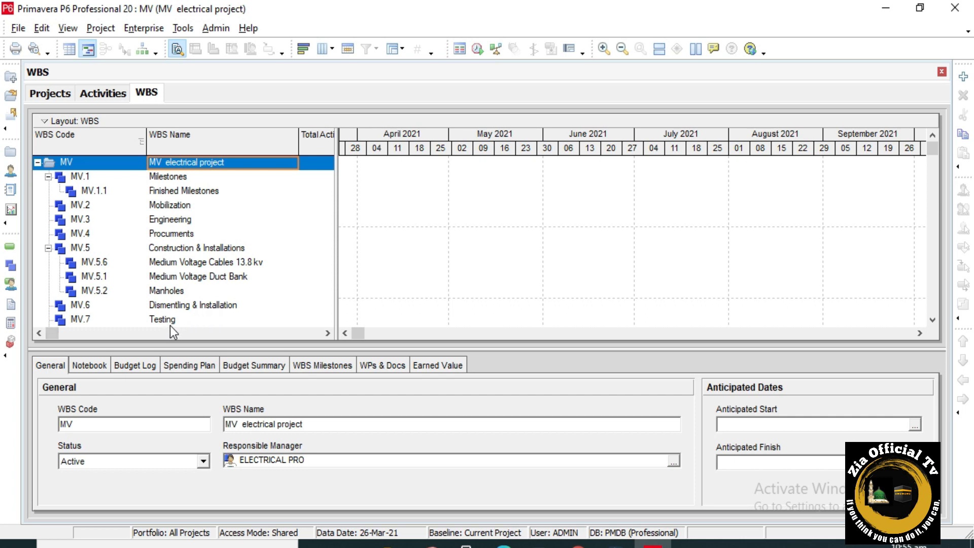
Step: Review the project's full WBS hierarchy in the WBS view and in the Activities view
scroll(200, 290, "down", 1)
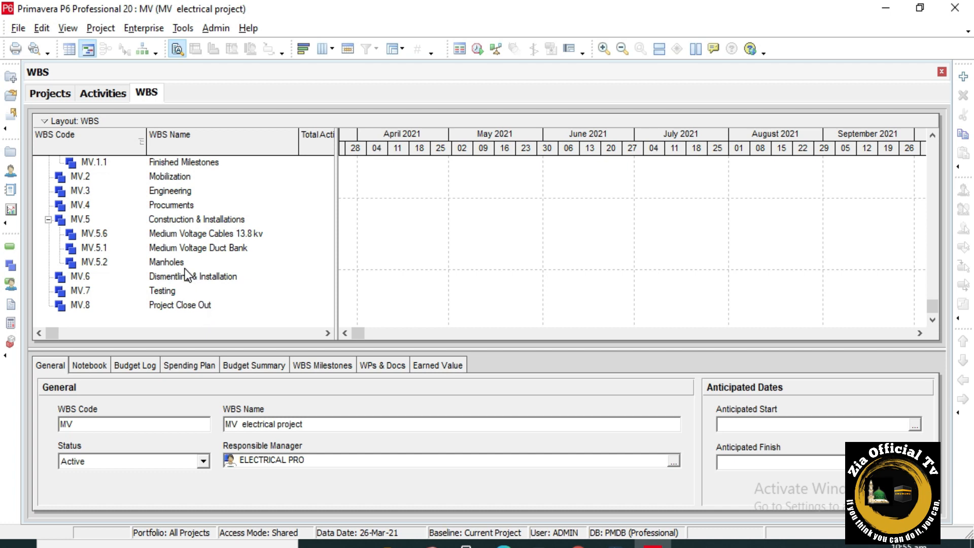
scroll(185, 269, "up", 1)
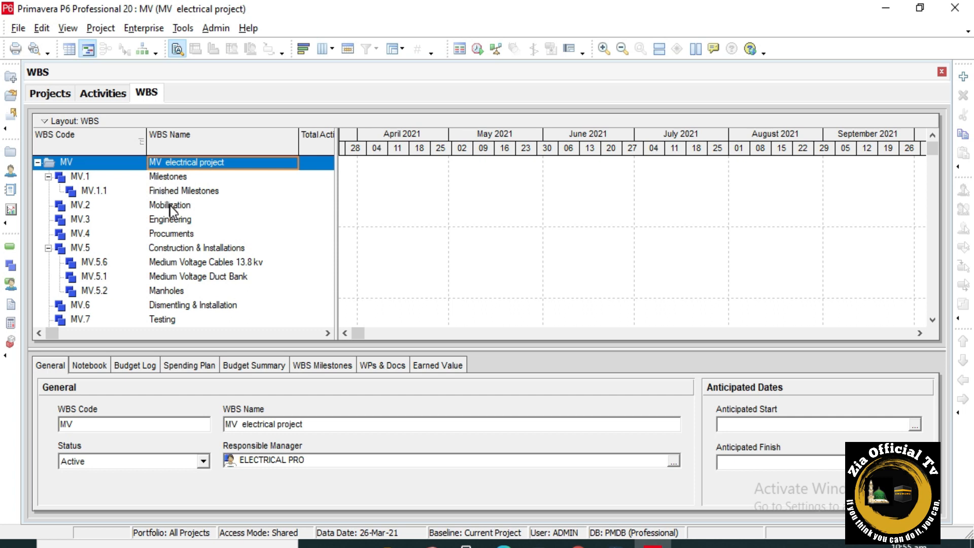
scroll(186, 248, "down", 1)
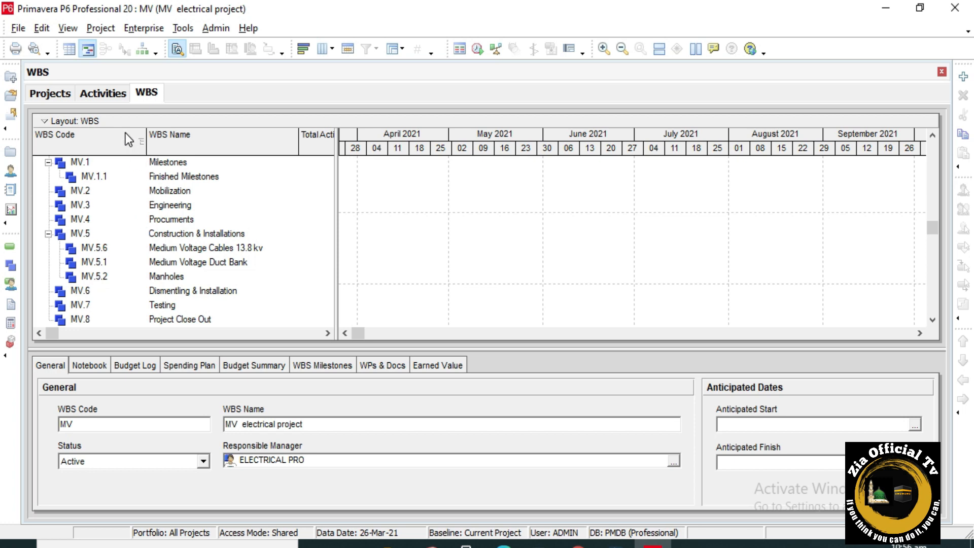
scroll(136, 191, "up", 1)
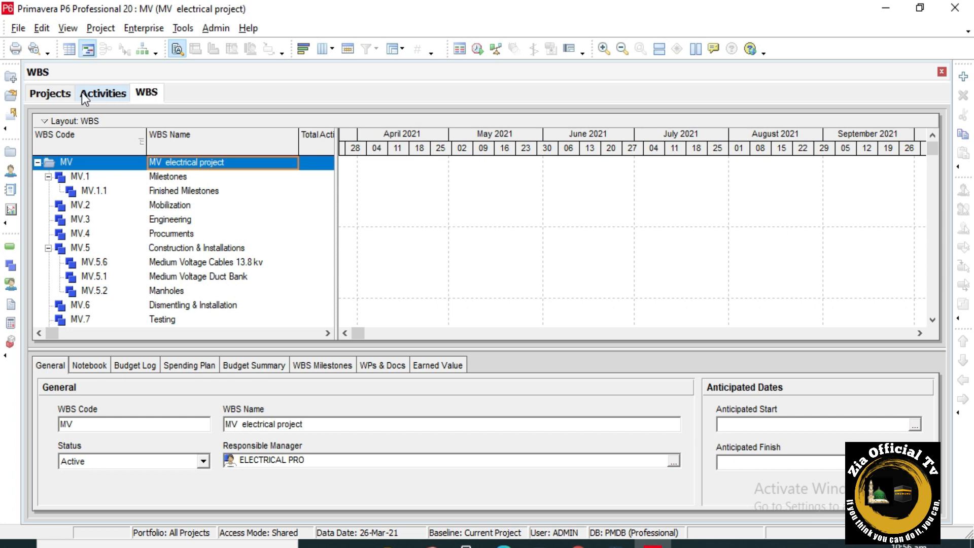
left_click(117, 98)
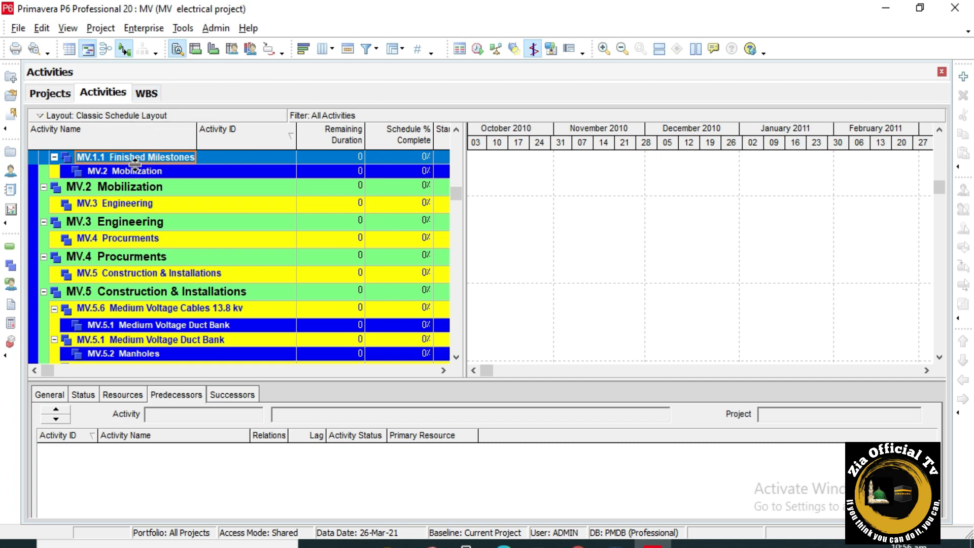
scroll(135, 283, "down", 3)
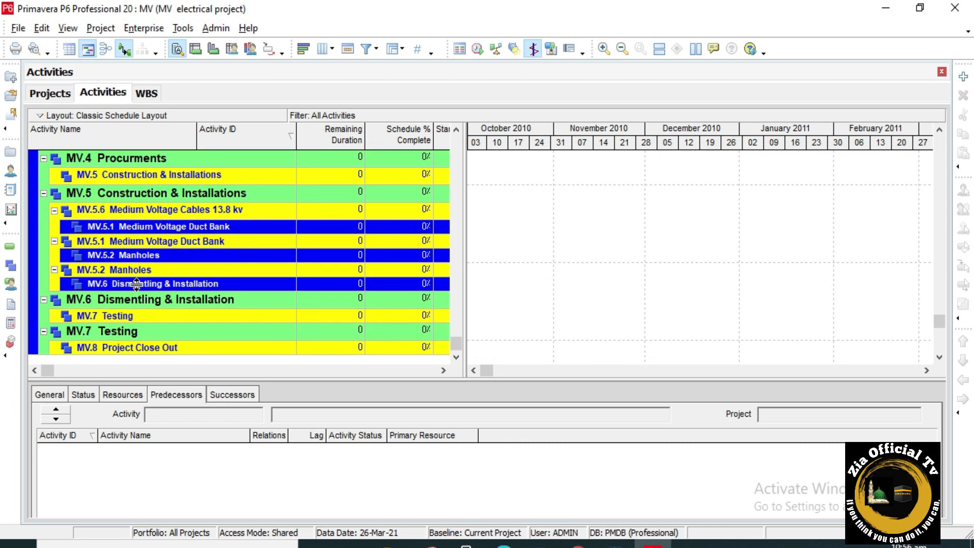
scroll(136, 281, "up", 5)
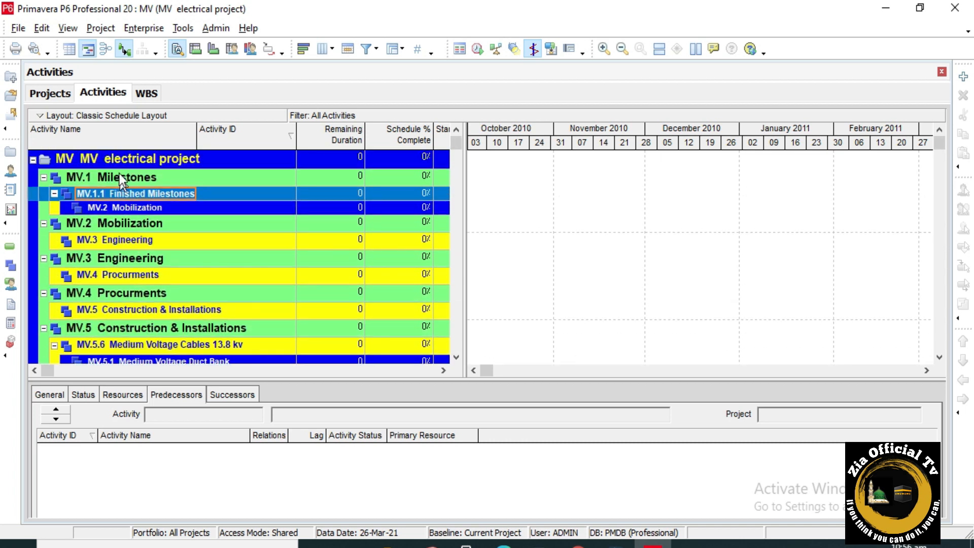